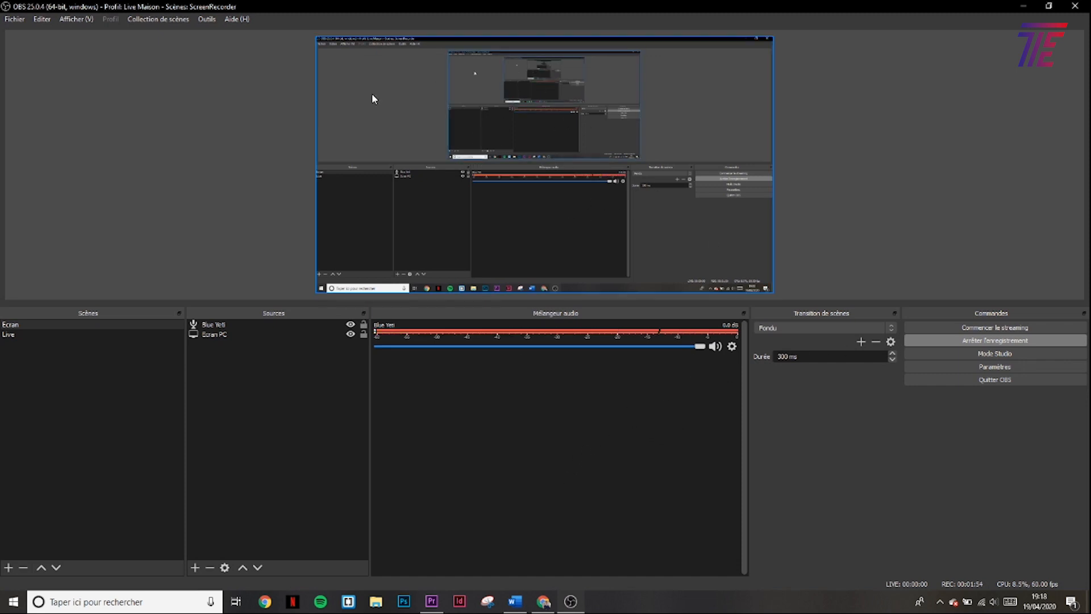
# Turn on Studio Mode and select the Ecran scene
pyautogui.click(995, 353)
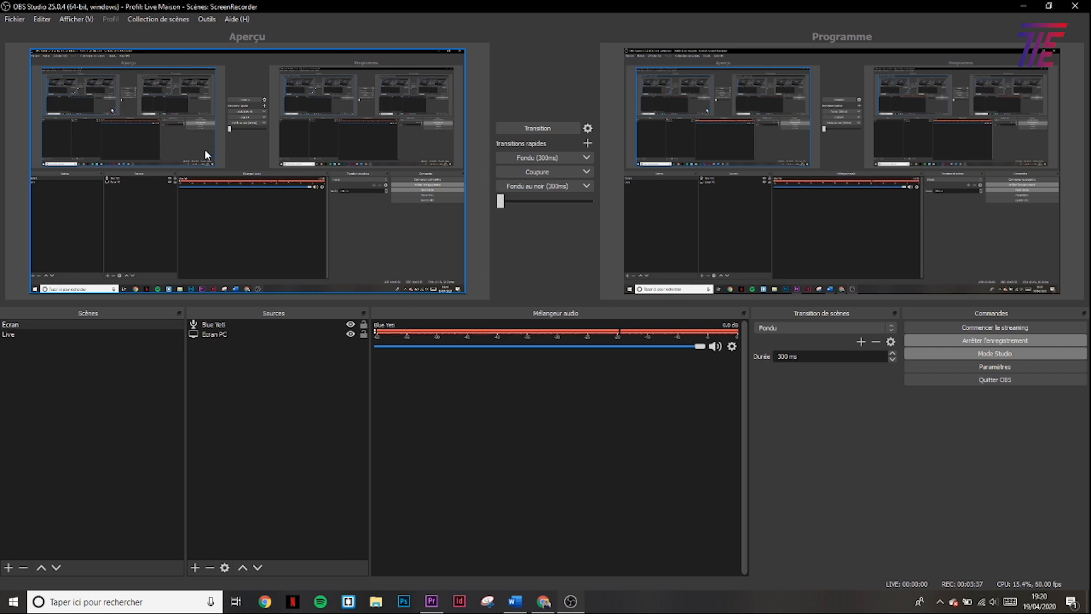
pyautogui.click(25, 241)
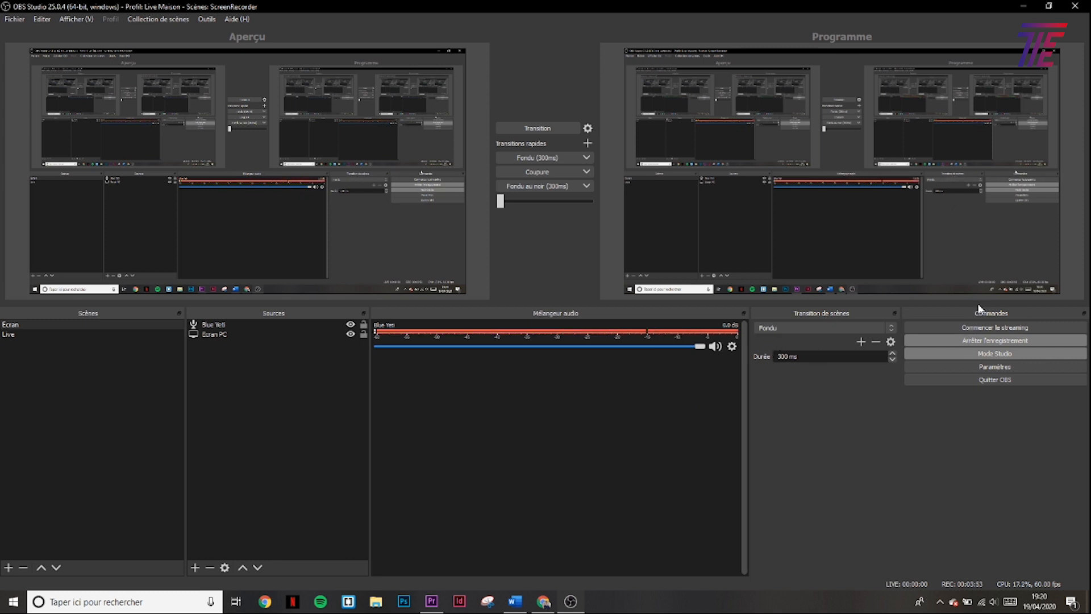
pyautogui.click(14, 337)
pyautogui.press('Up')
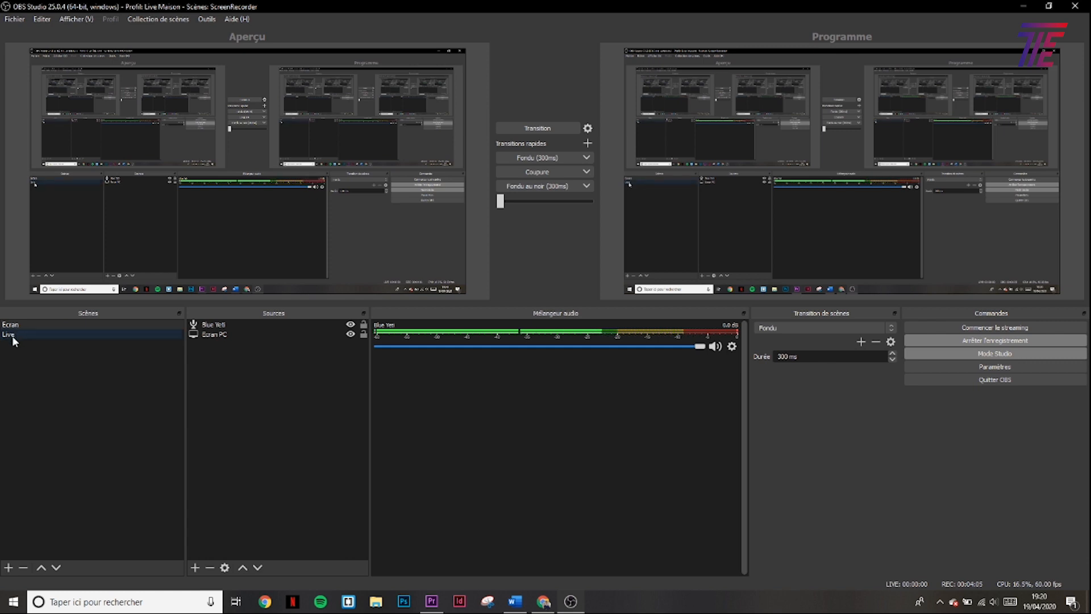
pyautogui.rightClick(38, 361)
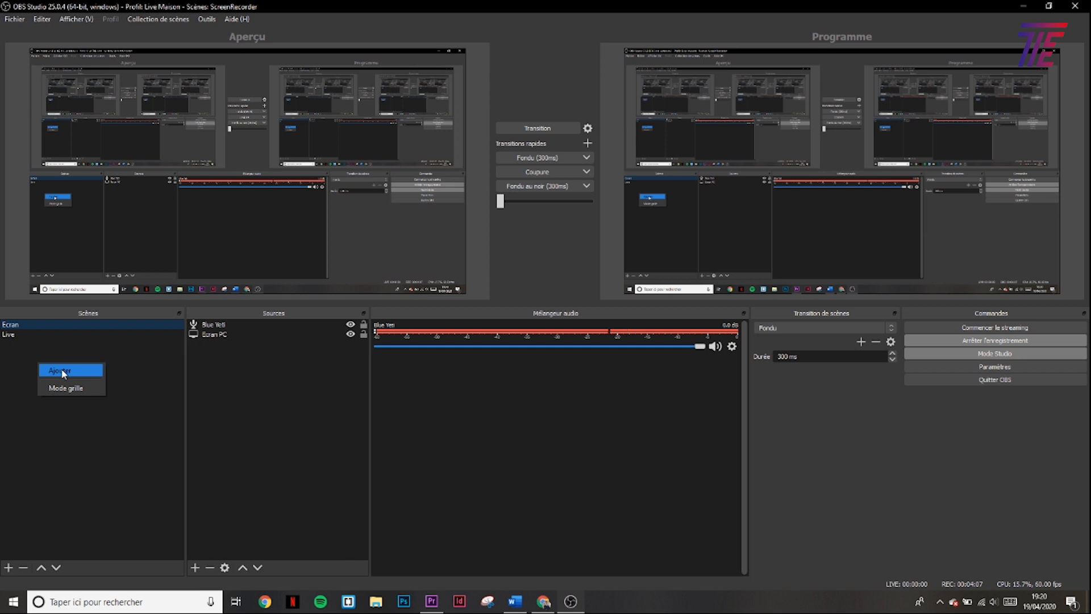
pyautogui.click(60, 371)
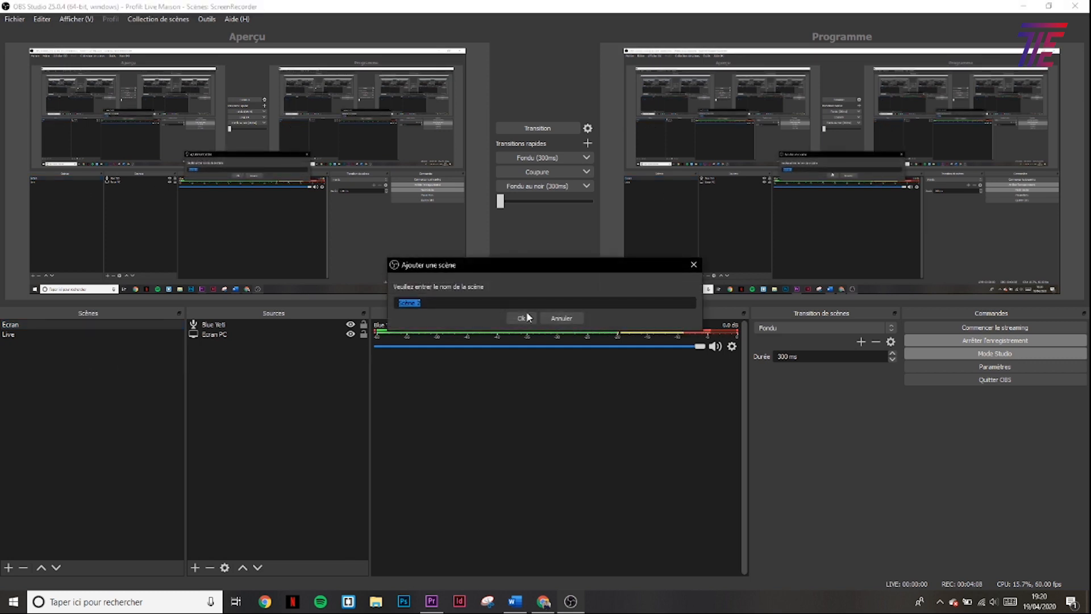
pyautogui.click(561, 317)
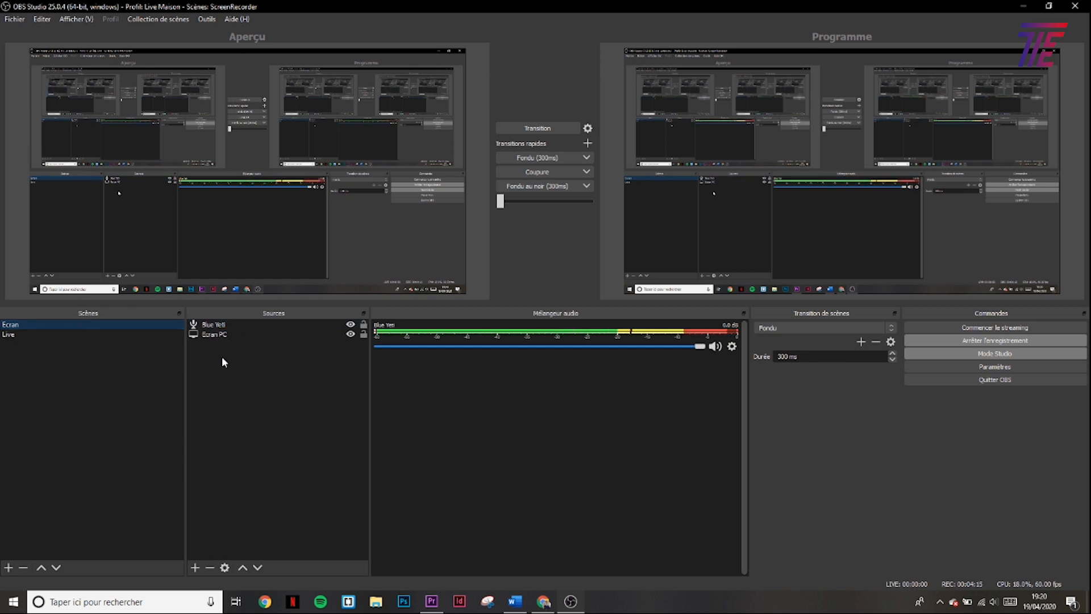
pyautogui.click(231, 334)
pyautogui.click(230, 324)
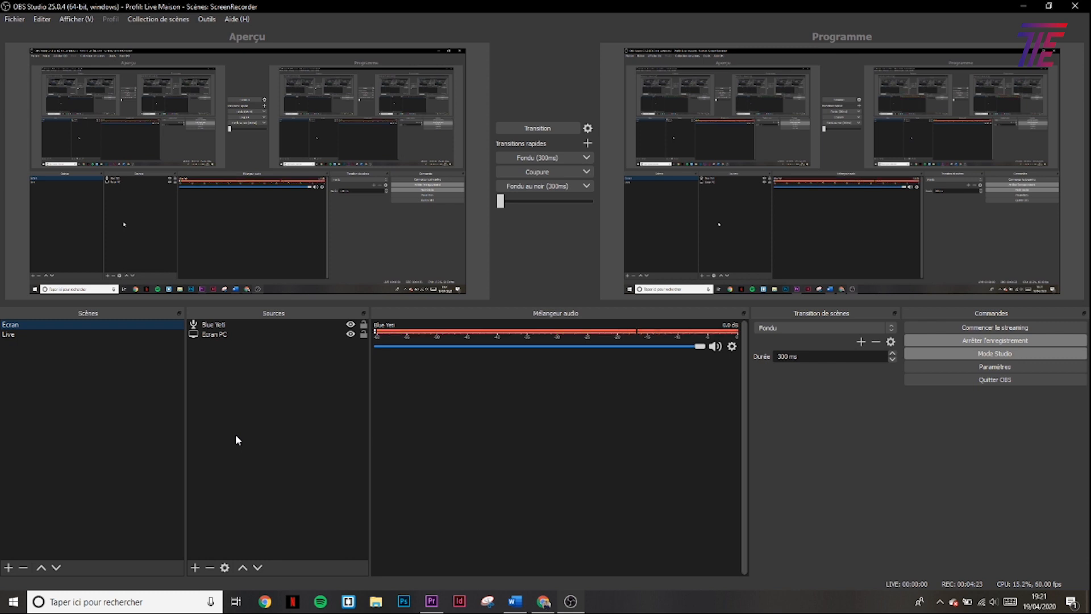
pyautogui.click(195, 567)
pyautogui.click(197, 571)
pyautogui.click(196, 571)
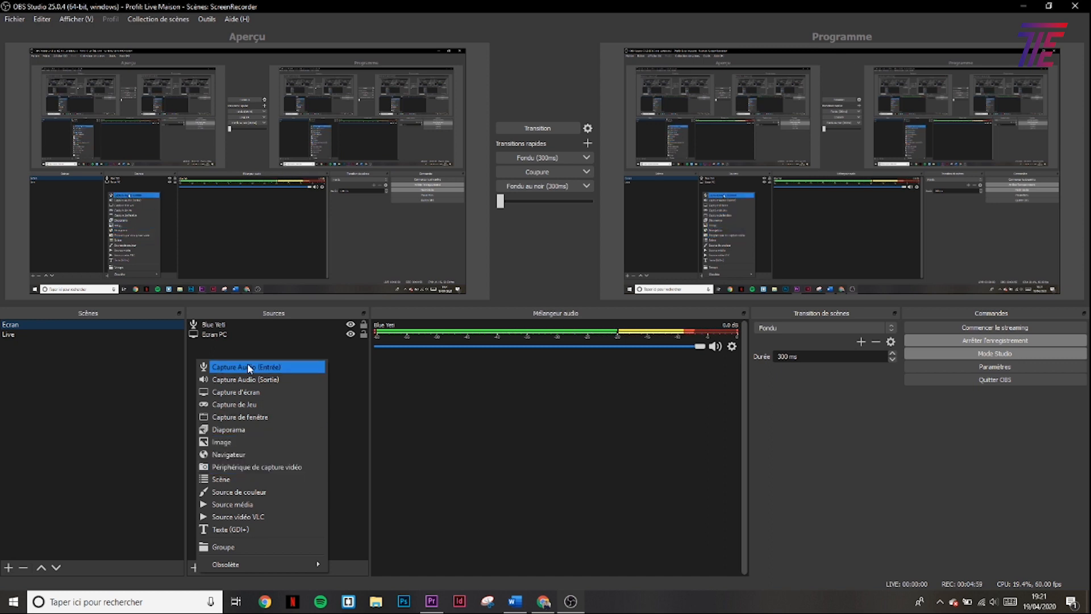
pyautogui.click(38, 407)
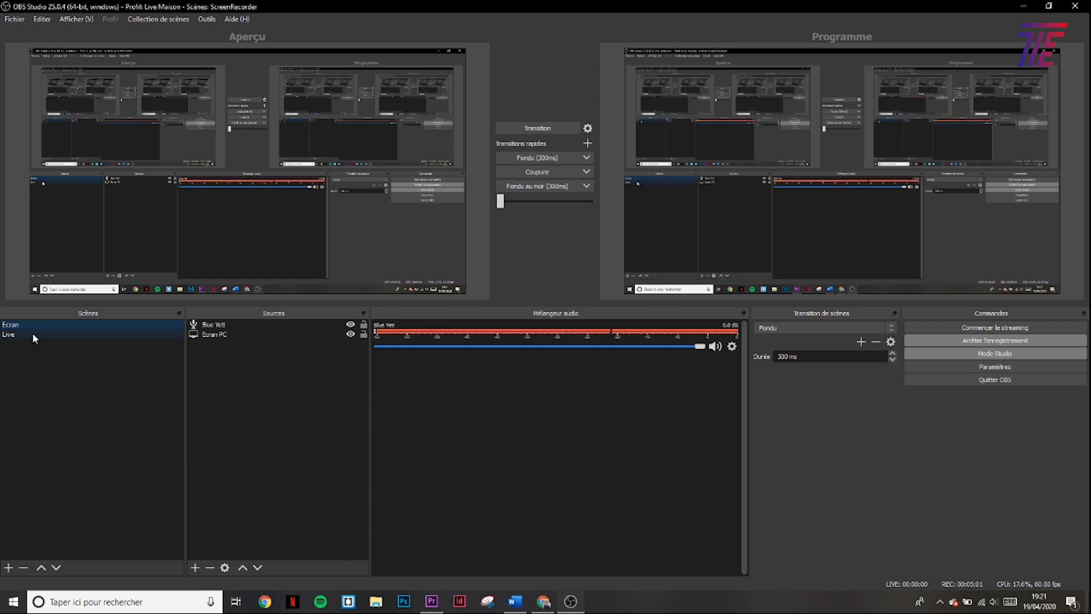
# Load the Live scene into the preview and go through its microphone, Canon M50, logo and overlay sources
pyautogui.click(32, 334)
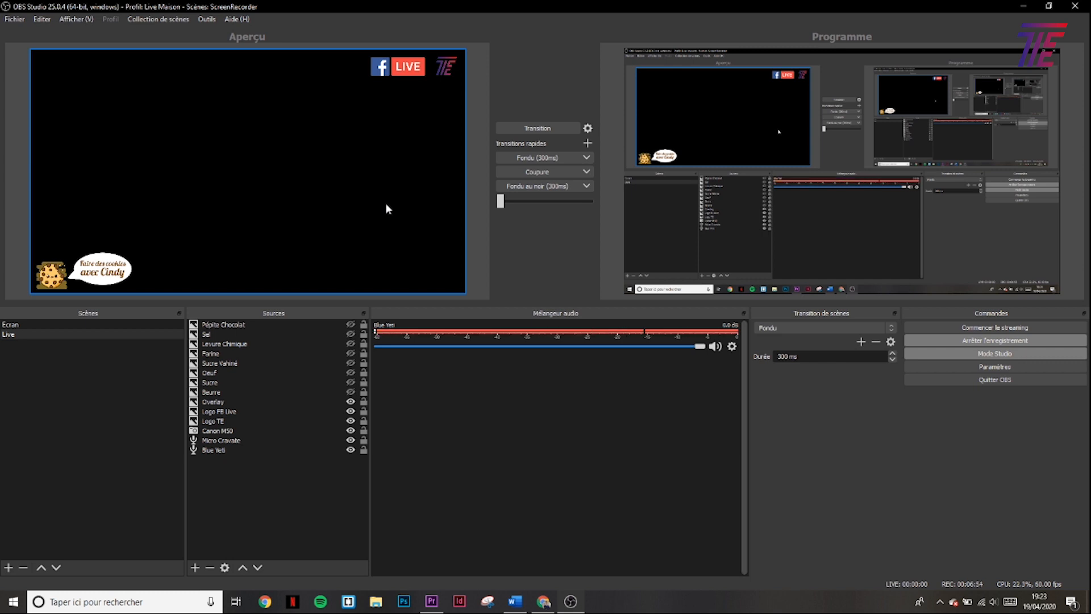
pyautogui.click(223, 450)
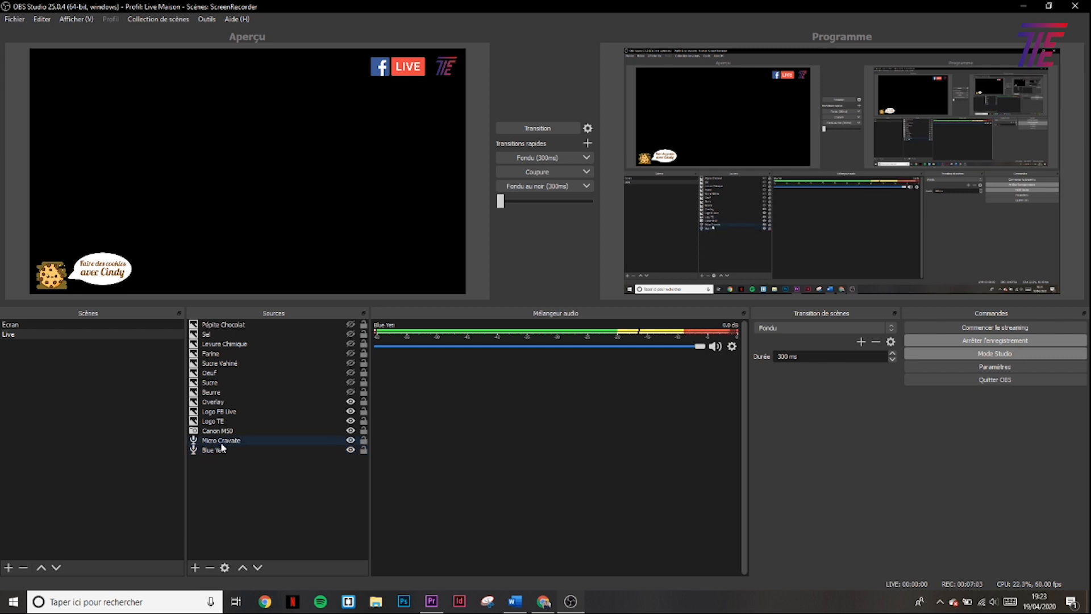
pyautogui.click(220, 432)
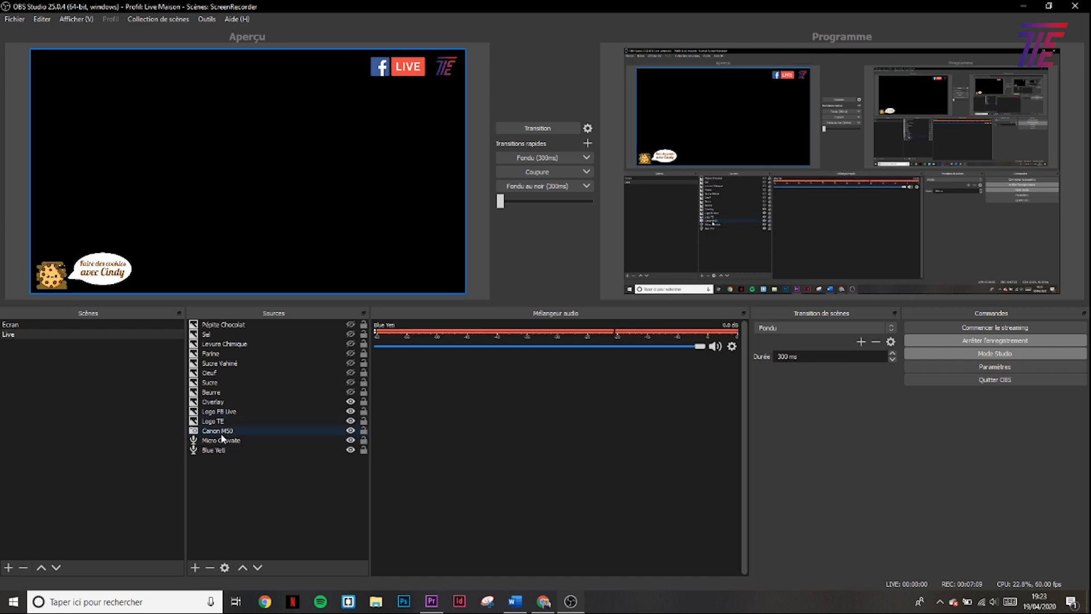
pyautogui.click(228, 421)
pyautogui.click(230, 414)
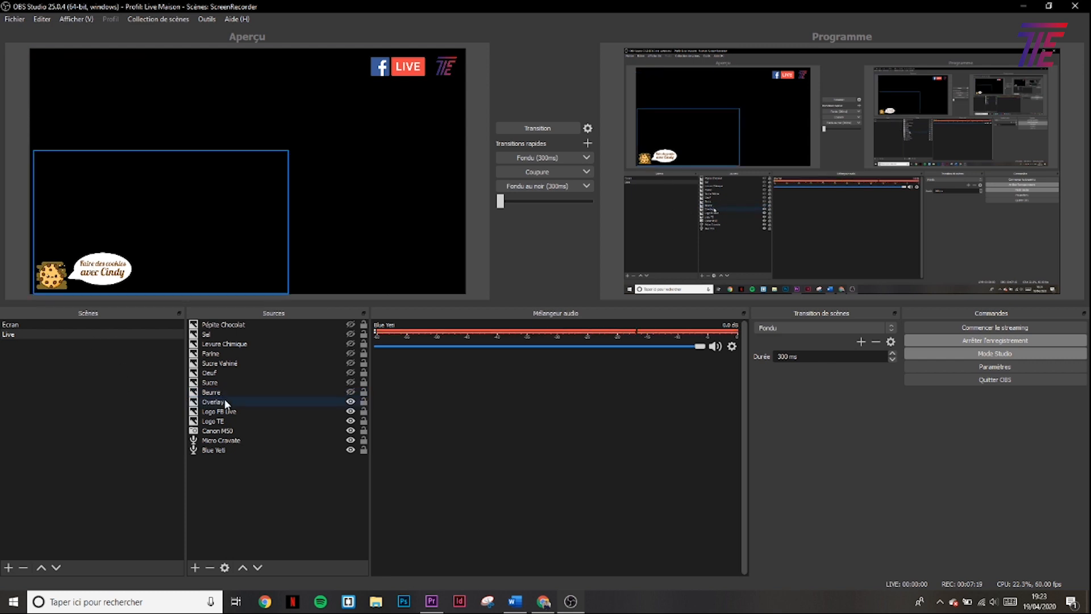
# Show the Beurre and Sucre ingredient images in the Live scene, toggling both off and on again
pyautogui.click(350, 392)
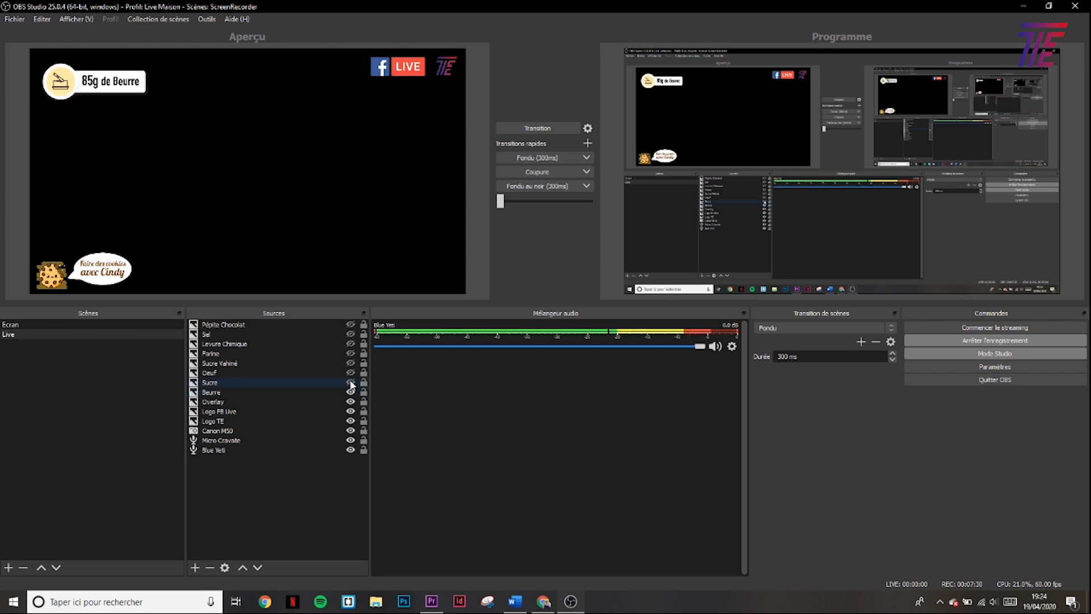
pyautogui.click(350, 382)
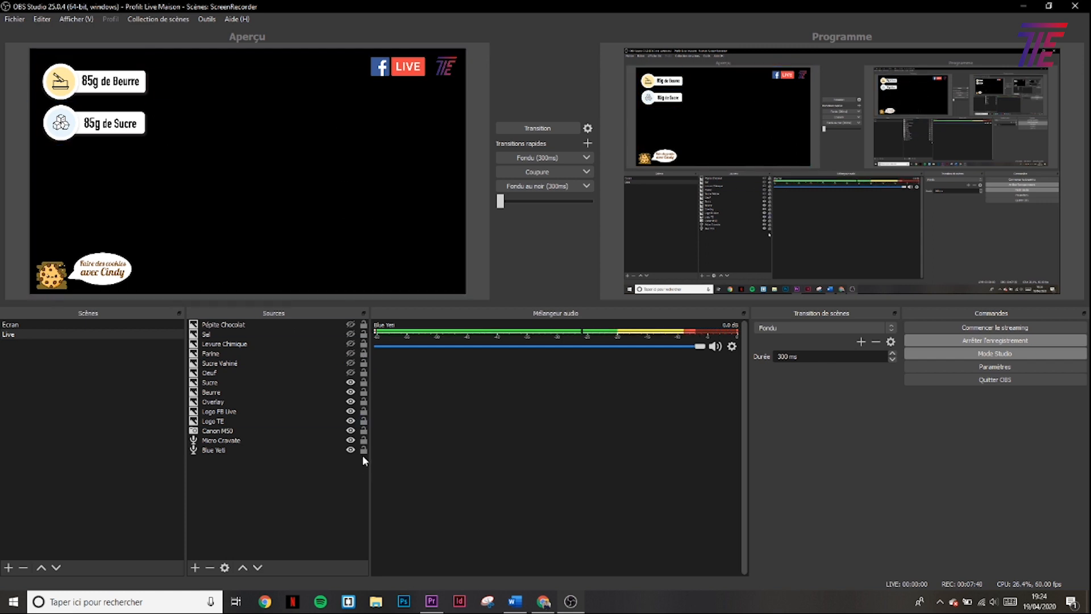
pyautogui.click(350, 382)
pyautogui.click(350, 391)
pyautogui.click(350, 382)
pyautogui.click(350, 391)
# Switch to Chrome, open Facebook from the bookmarks, go to the personal profile and start creating a live video
pyautogui.click(264, 602)
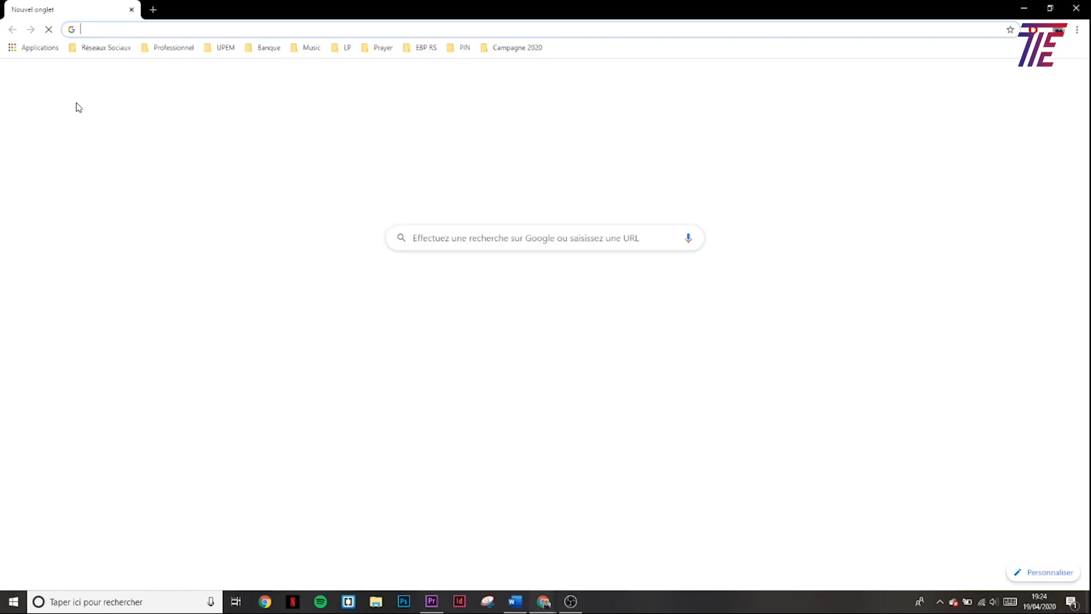
pyautogui.click(104, 47)
pyautogui.click(104, 65)
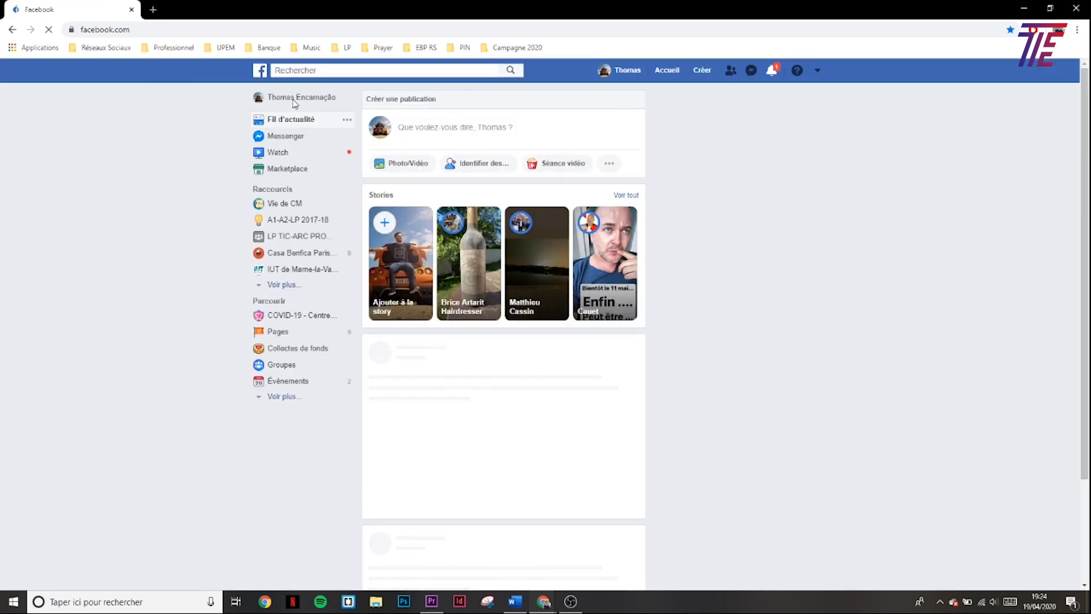
pyautogui.click(294, 101)
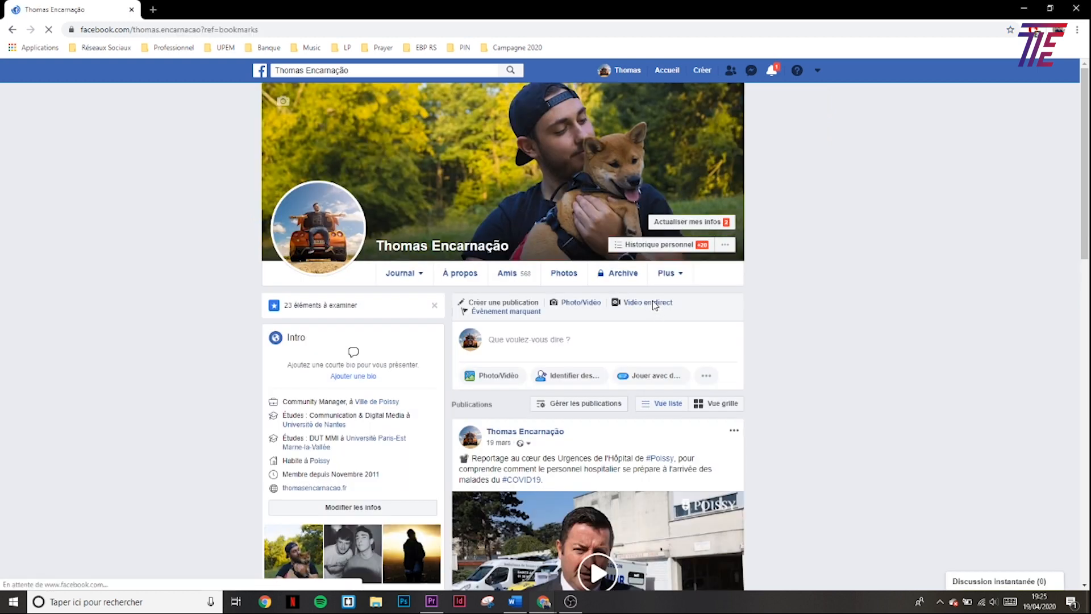
pyautogui.click(646, 304)
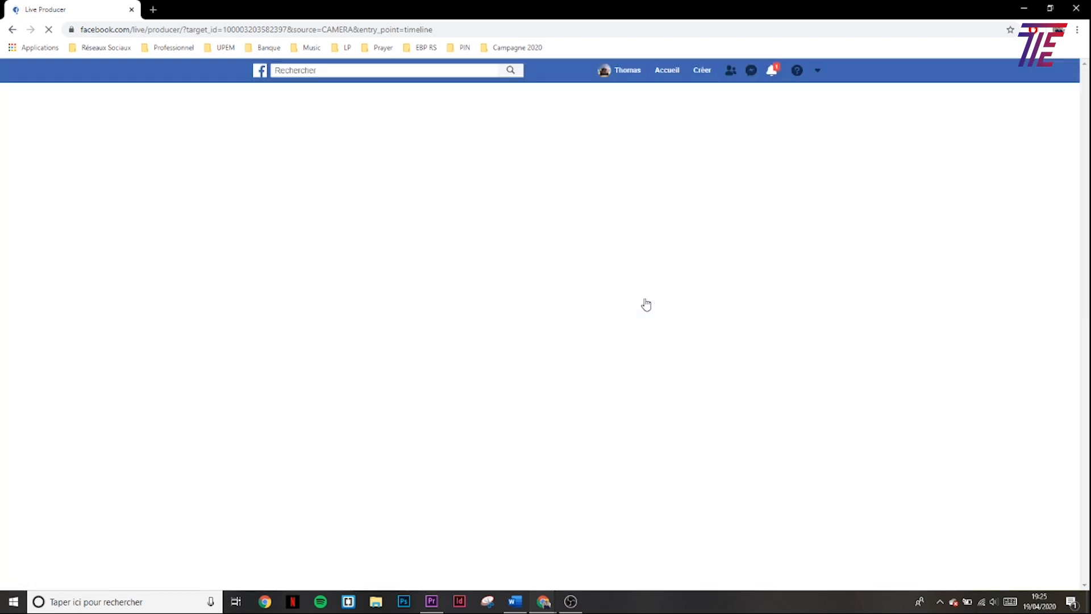
# Switch to OBS Studio, go through the video, audio and output settings, and bring up the stream settings
pyautogui.click(570, 601)
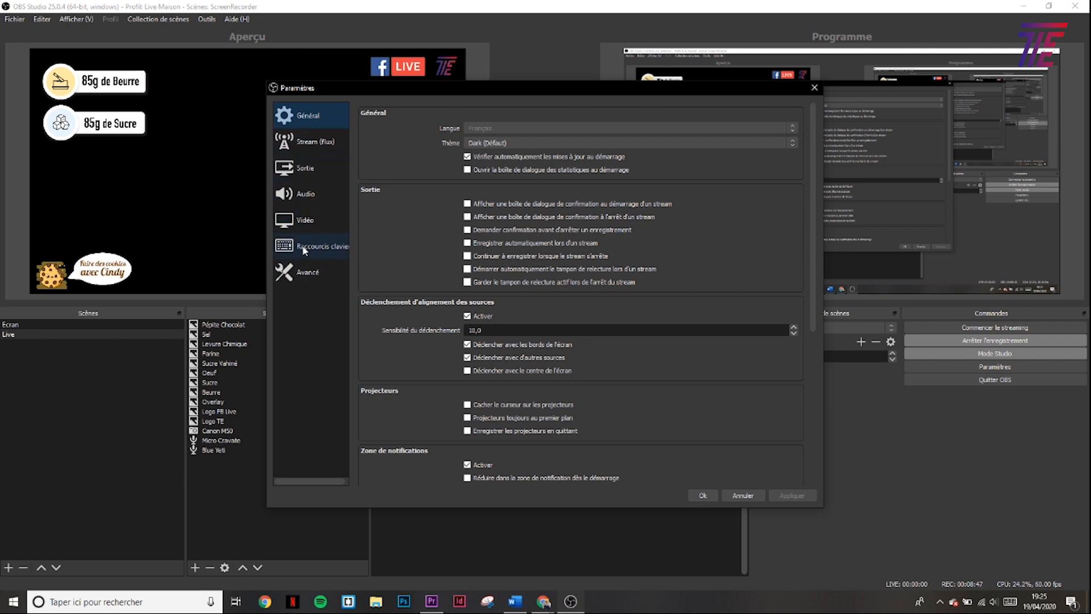
pyautogui.click(304, 225)
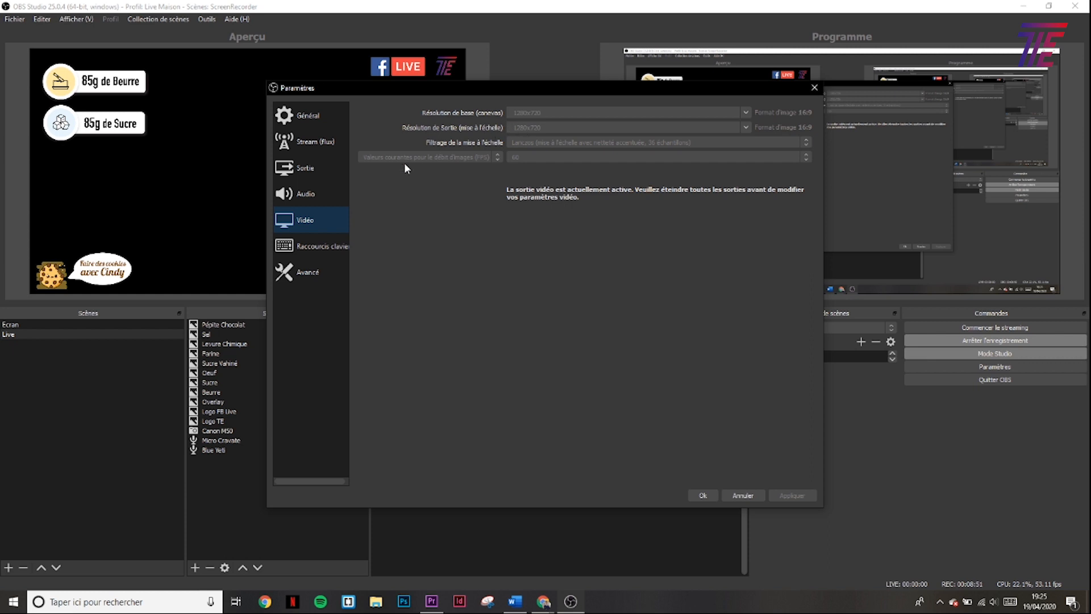
pyautogui.click(301, 194)
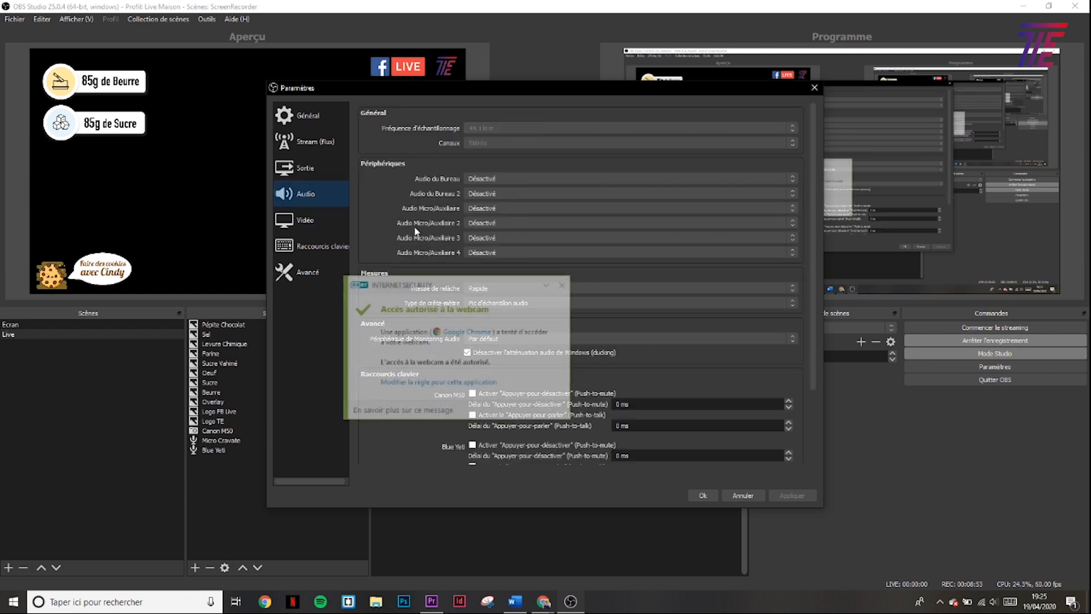
pyautogui.click(561, 286)
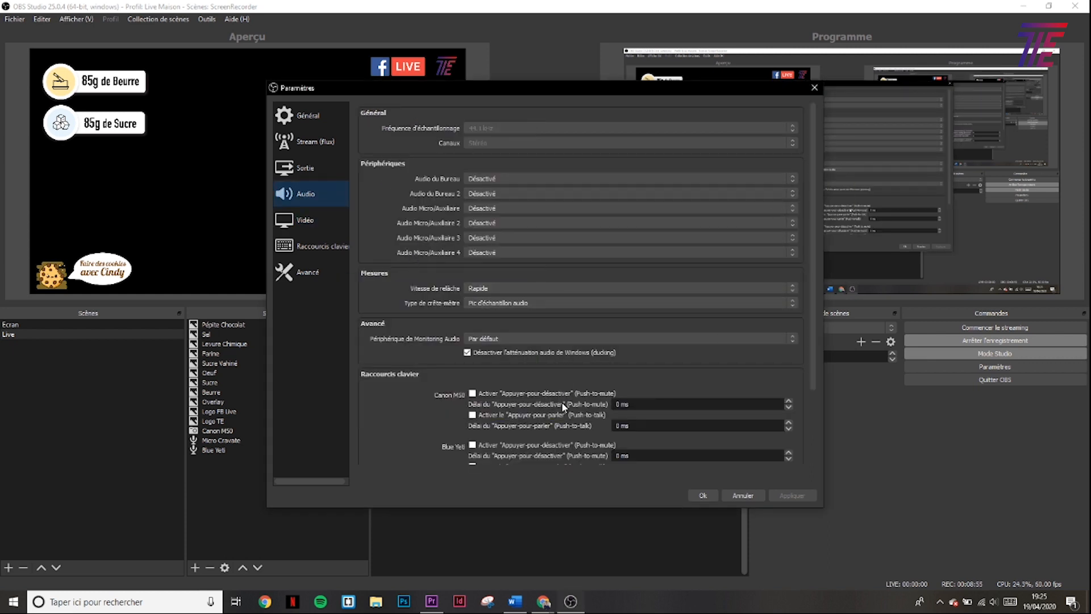
pyautogui.click(299, 169)
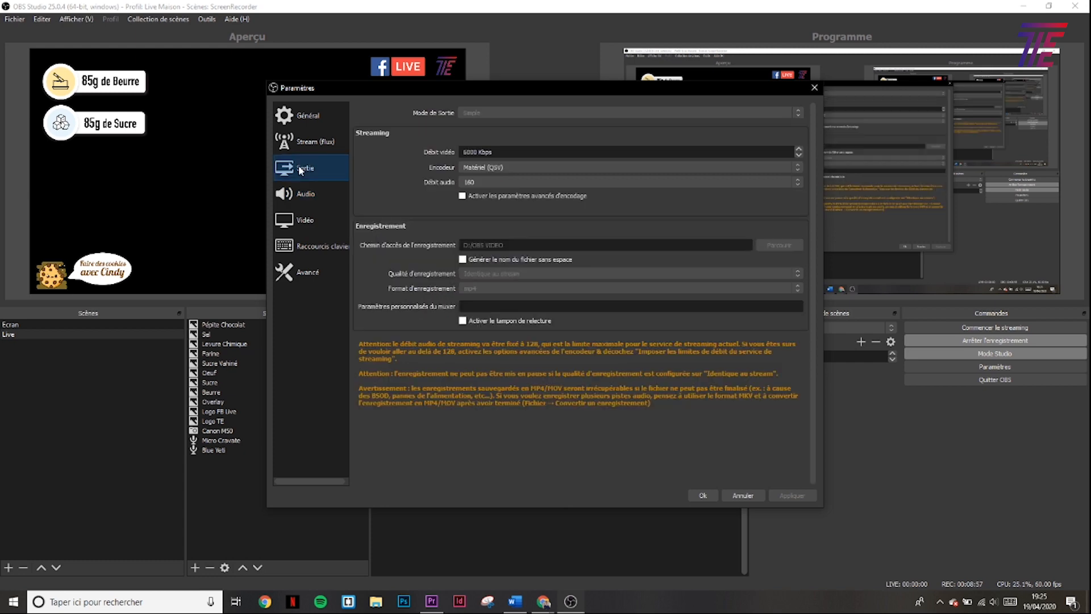
pyautogui.click(303, 141)
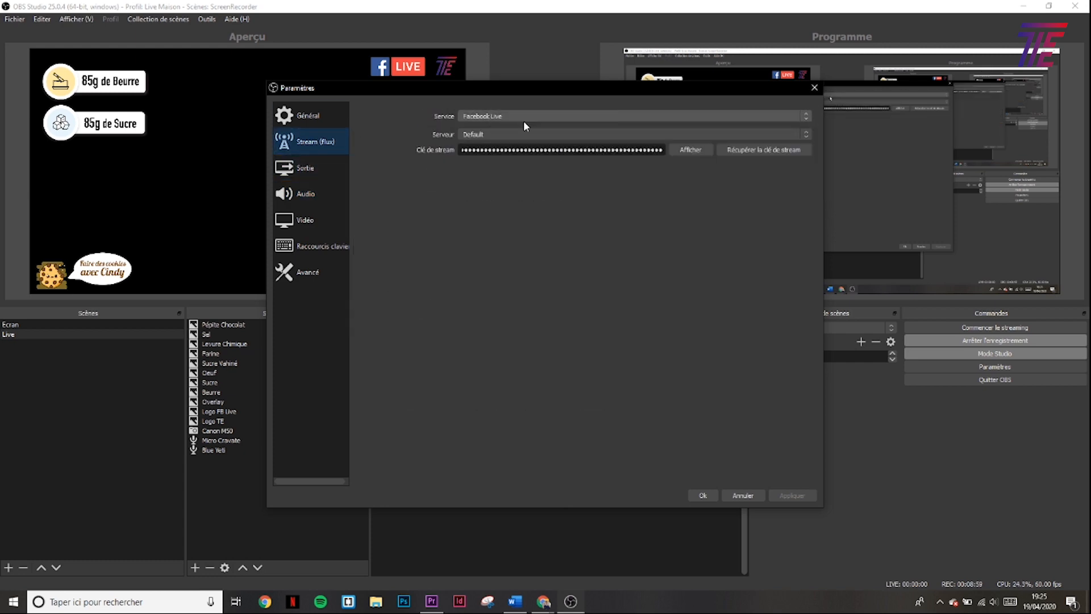
# Expand the streaming service choices to all services and look through the full list
pyautogui.click(509, 116)
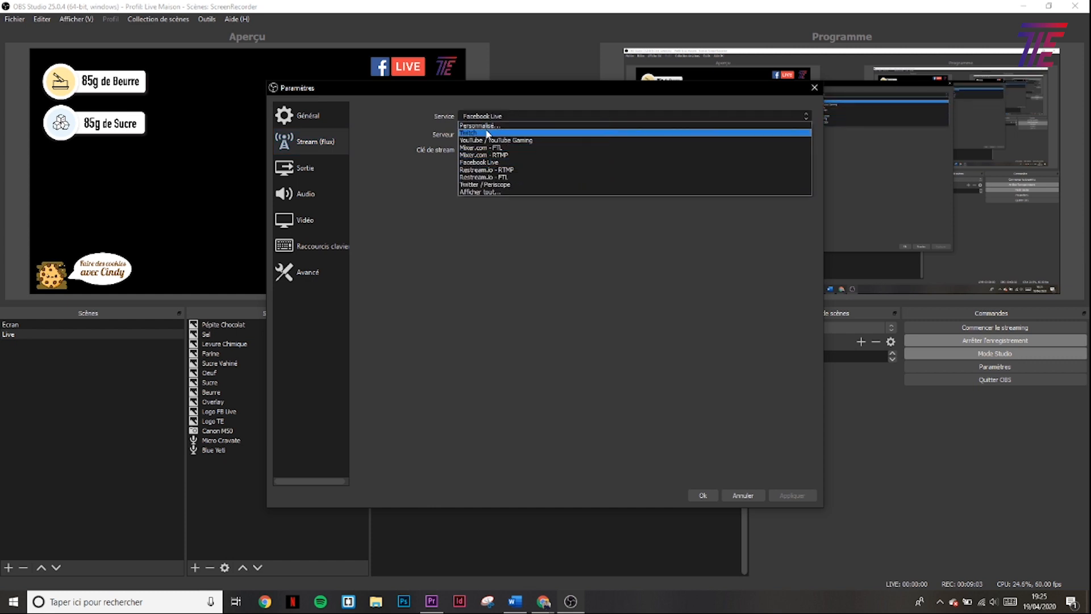
pyautogui.click(502, 190)
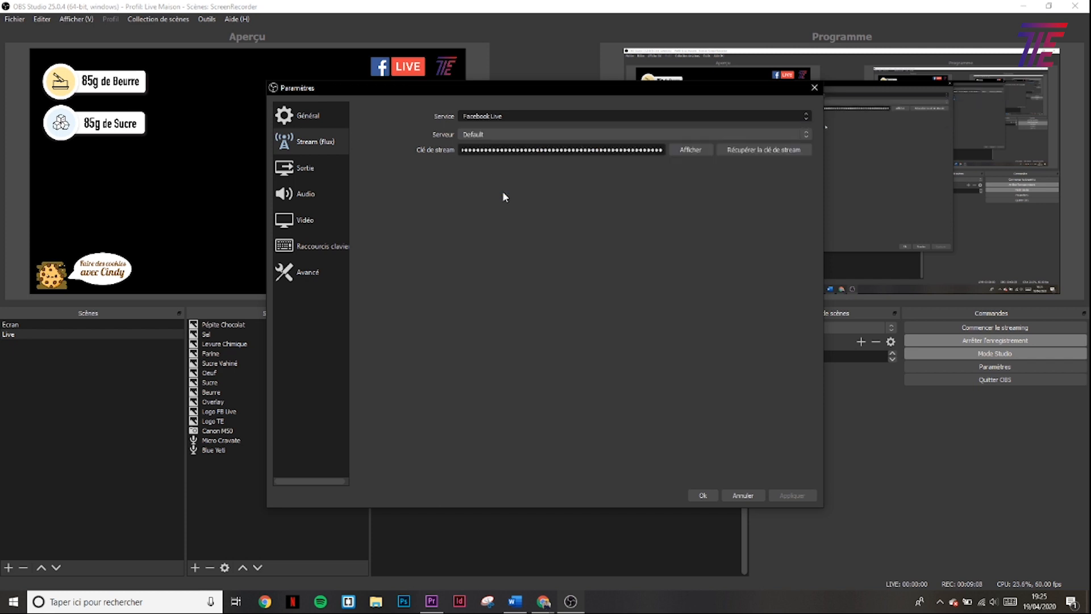
pyautogui.click(548, 116)
pyautogui.scroll(-8, 513, 144)
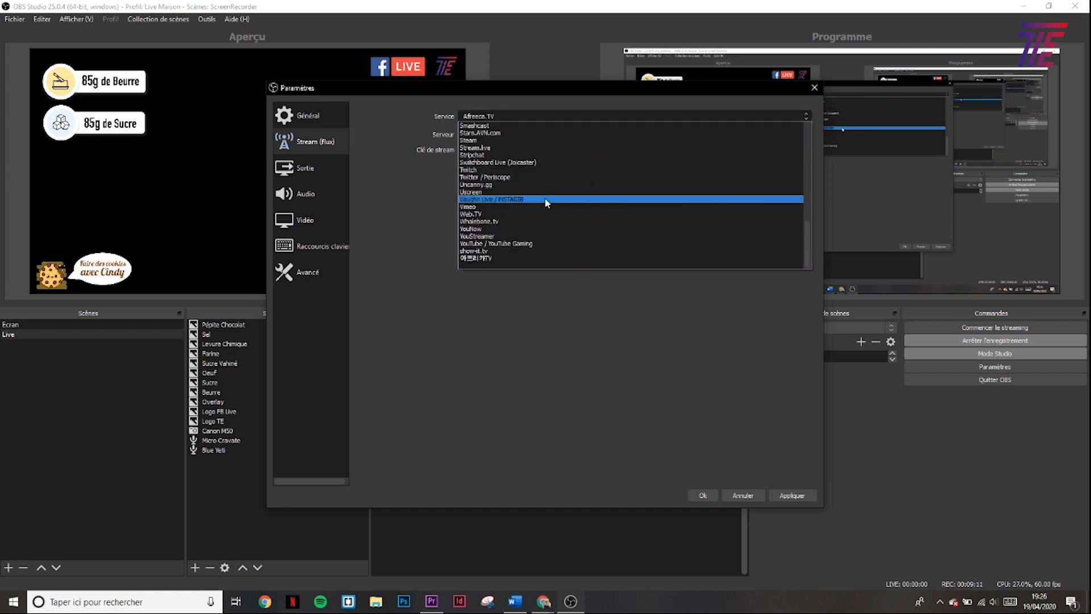
pyautogui.click(575, 300)
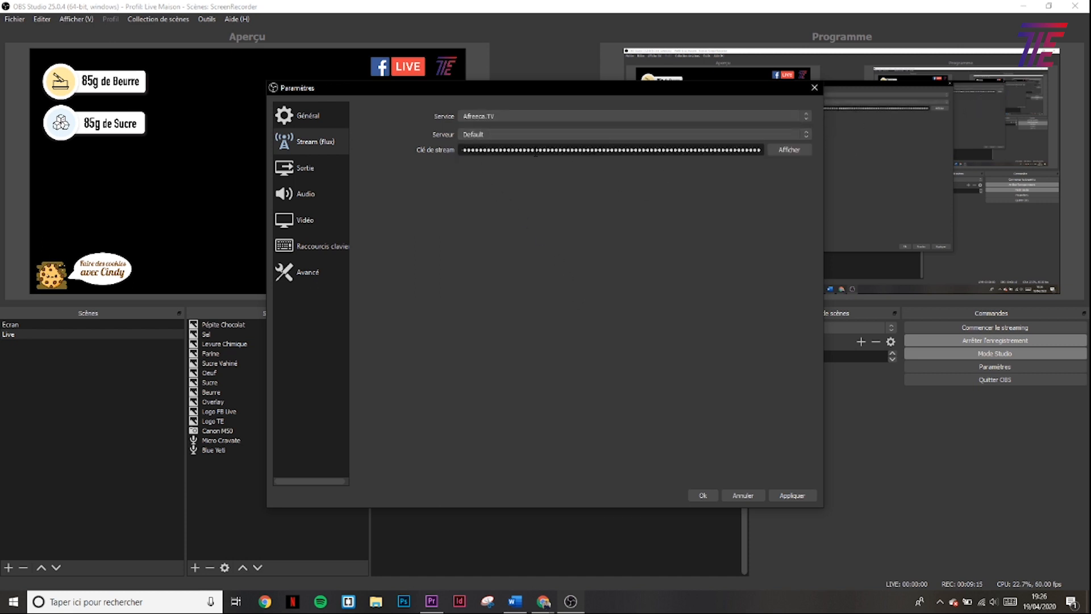
# Set the streaming service to Facebook Live
pyautogui.click(499, 115)
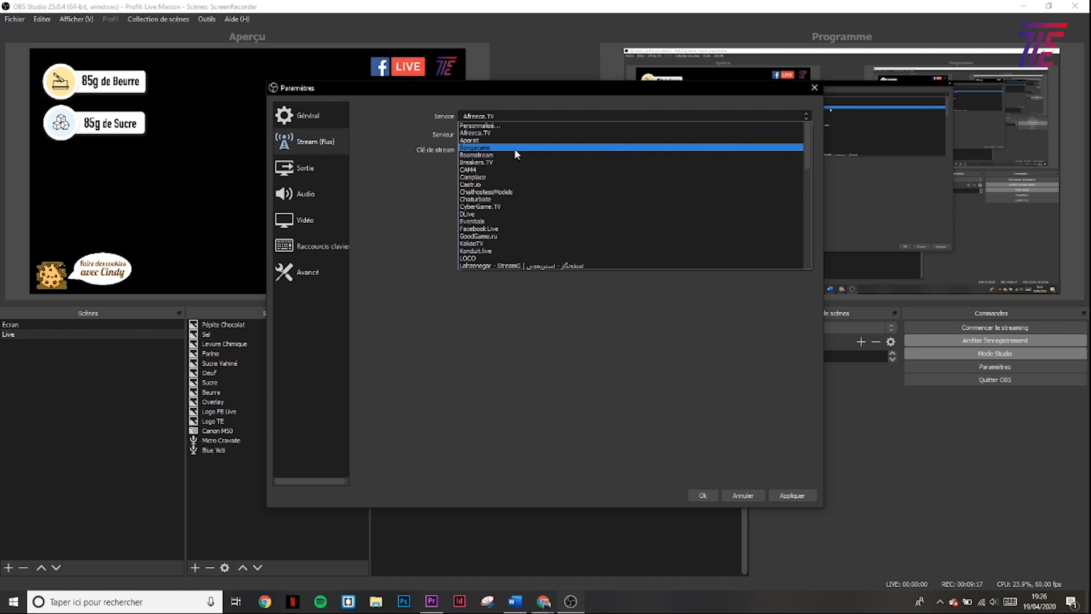
pyautogui.scroll(-3, 495, 165)
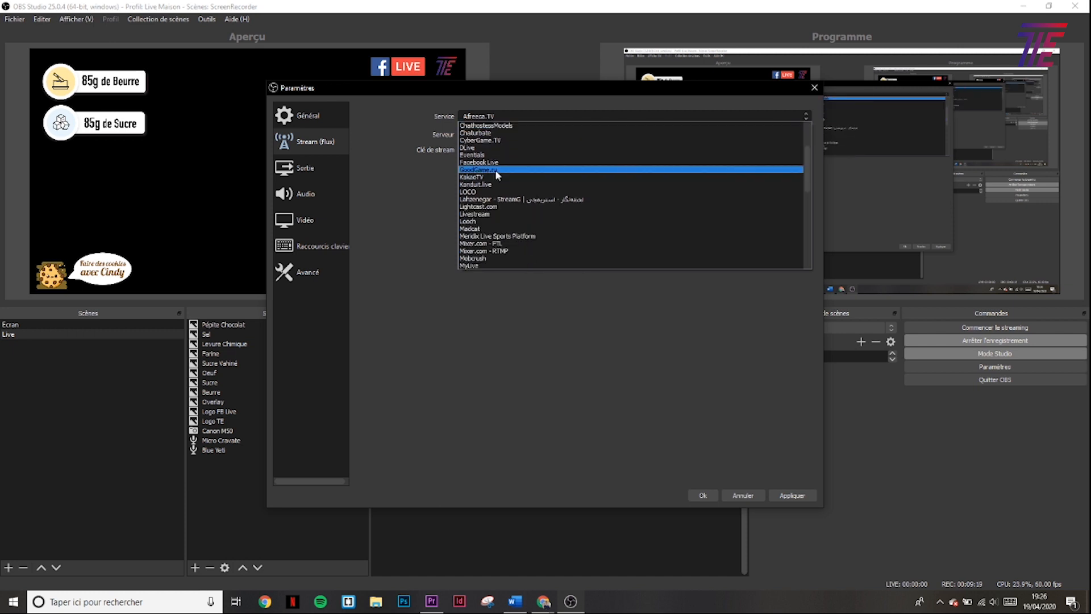
pyautogui.click(490, 163)
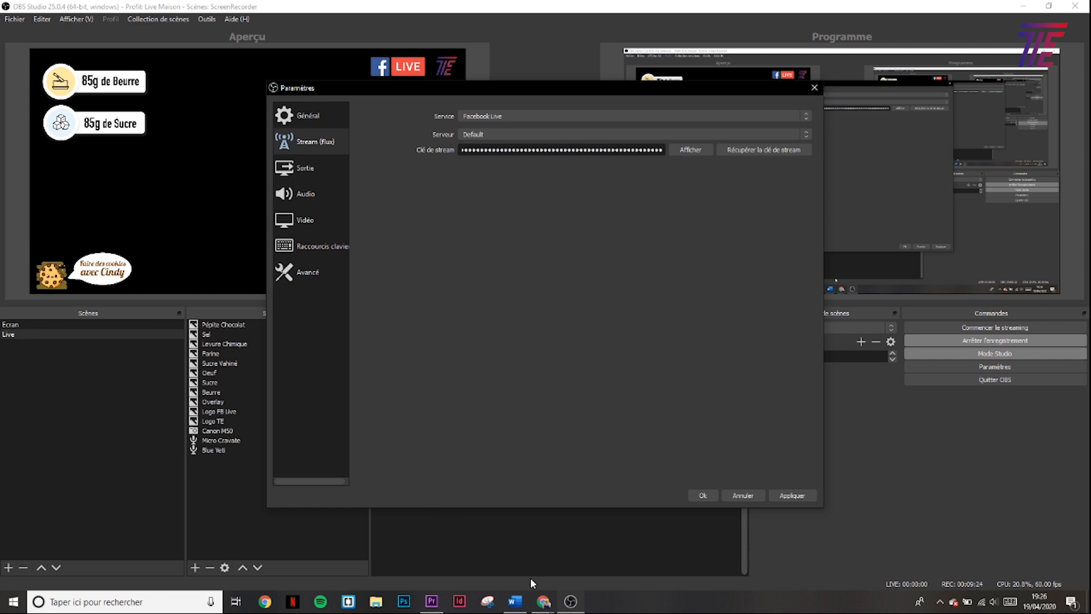
# Switch to the Facebook Live Producer window in Chrome and look over the live video setup page
pyautogui.moveTo(544, 601)
pyautogui.moveTo(511, 557)
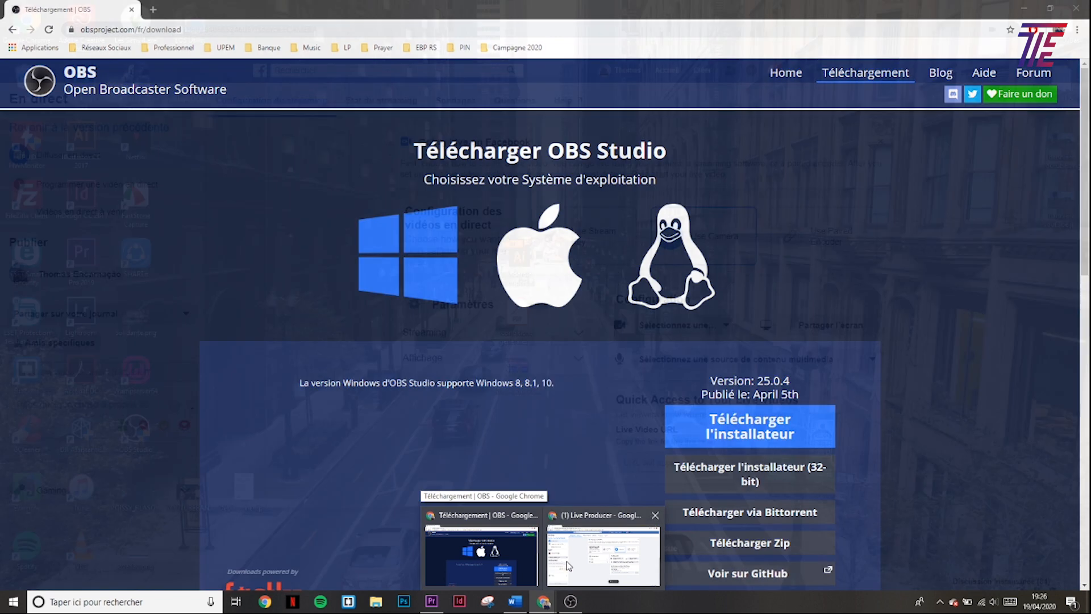
pyautogui.click(603, 554)
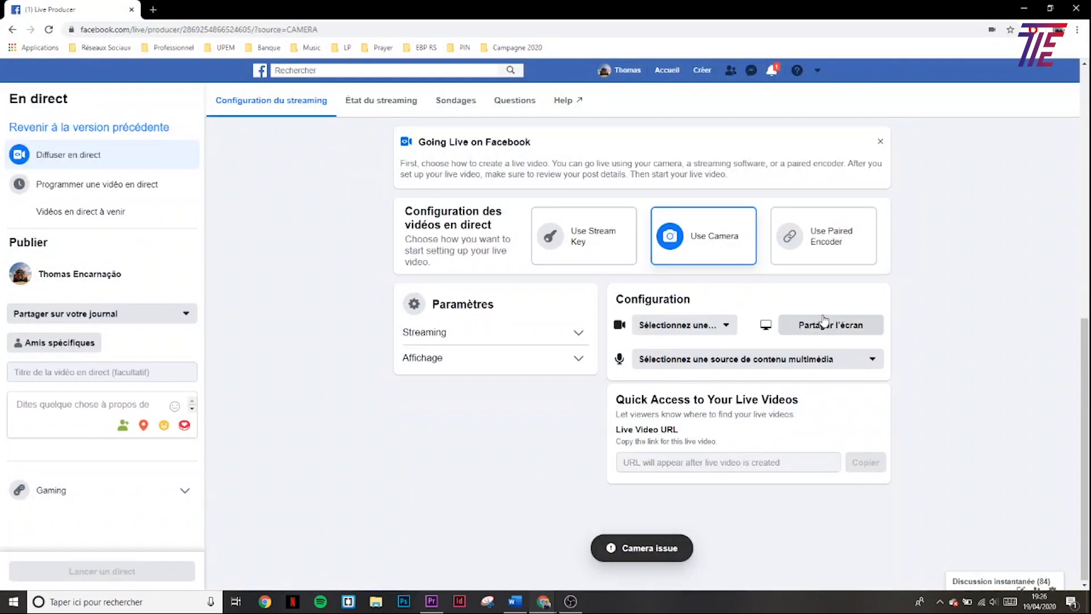
pyautogui.scroll(9, 672, 254)
pyautogui.scroll(-3, 688, 233)
pyautogui.scroll(3, 689, 236)
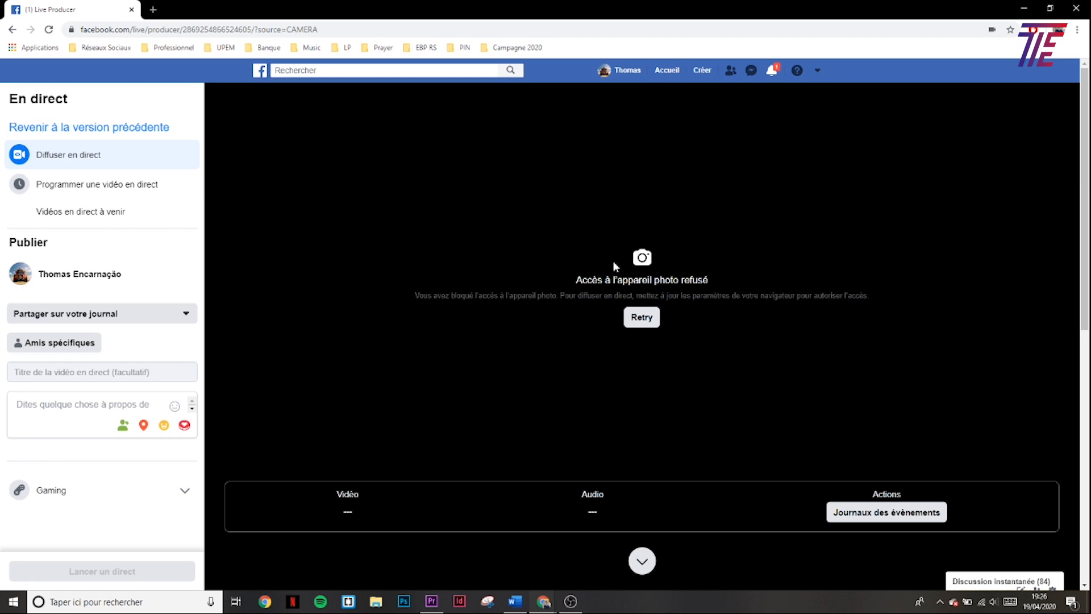
# Set the Facebook live video up to use a stream key and copy the stream key
pyautogui.scroll(-10, 613, 261)
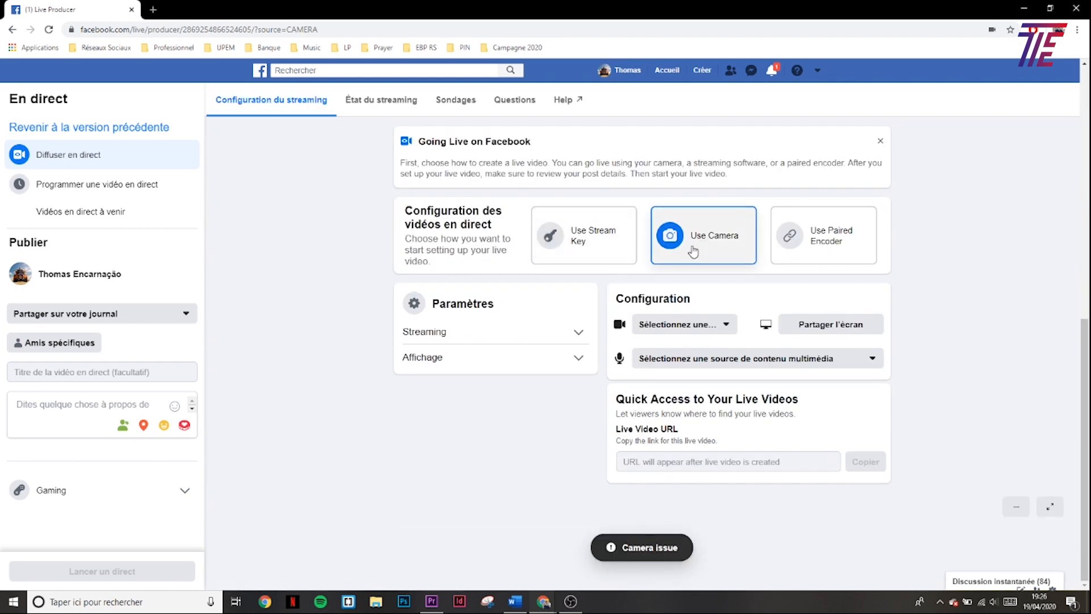
pyautogui.click(574, 225)
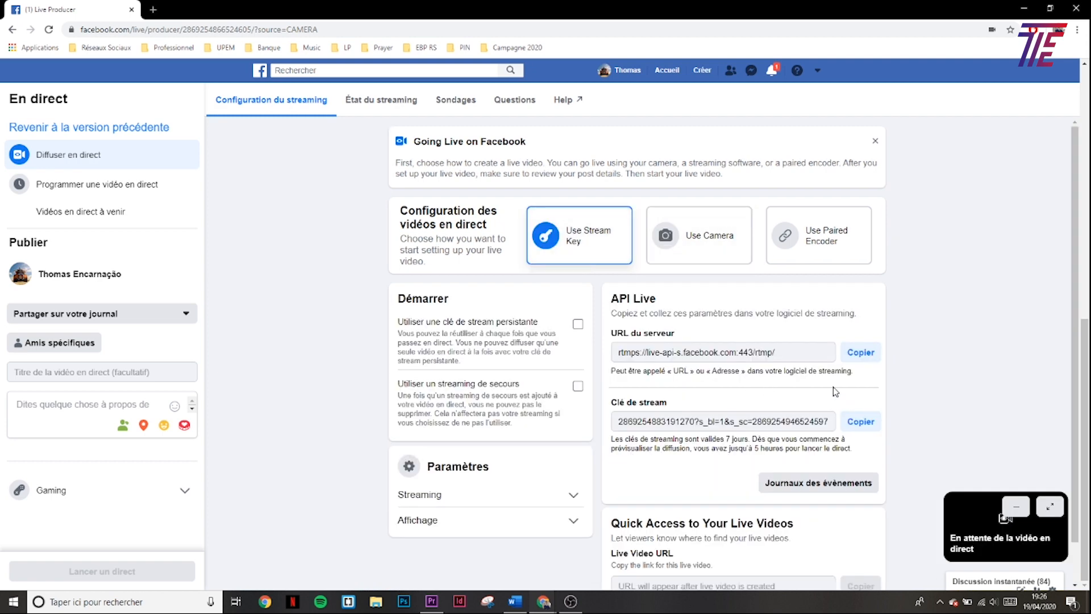
pyautogui.scroll(-1, 629, 398)
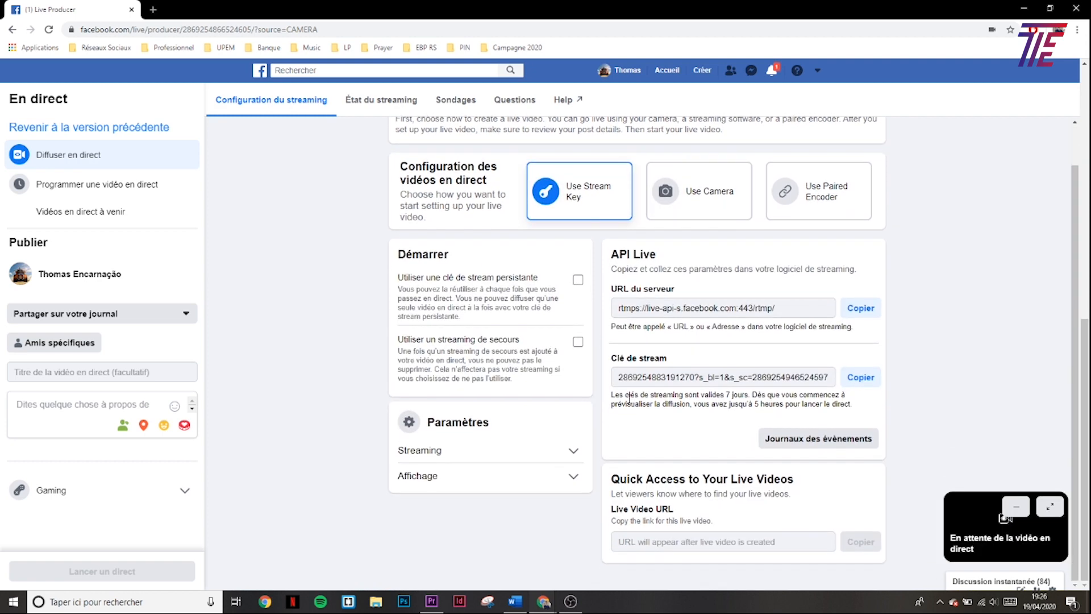
pyautogui.click(861, 377)
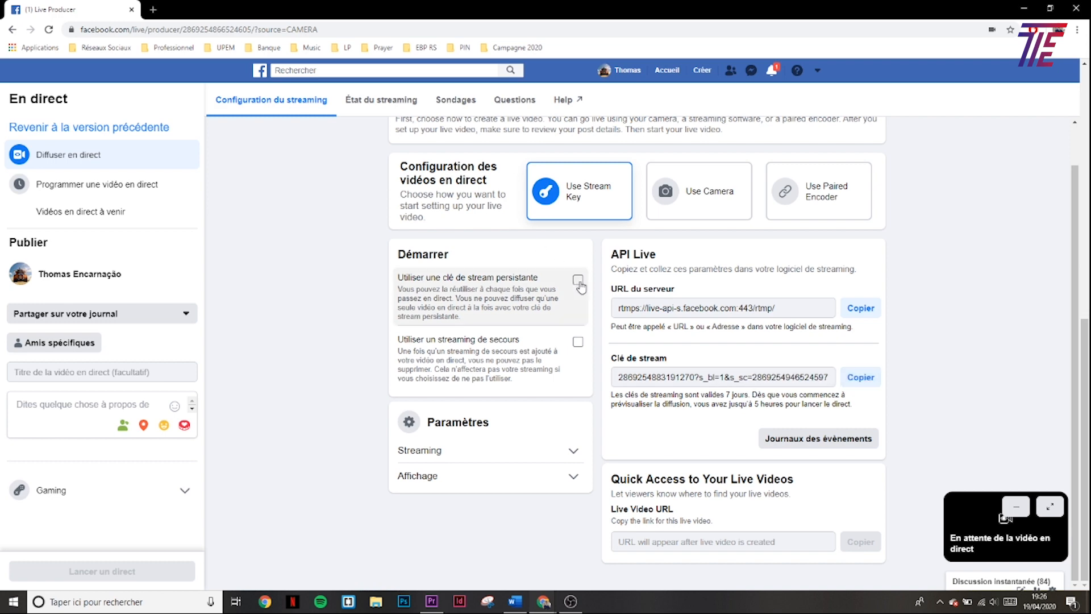
pyautogui.click(842, 377)
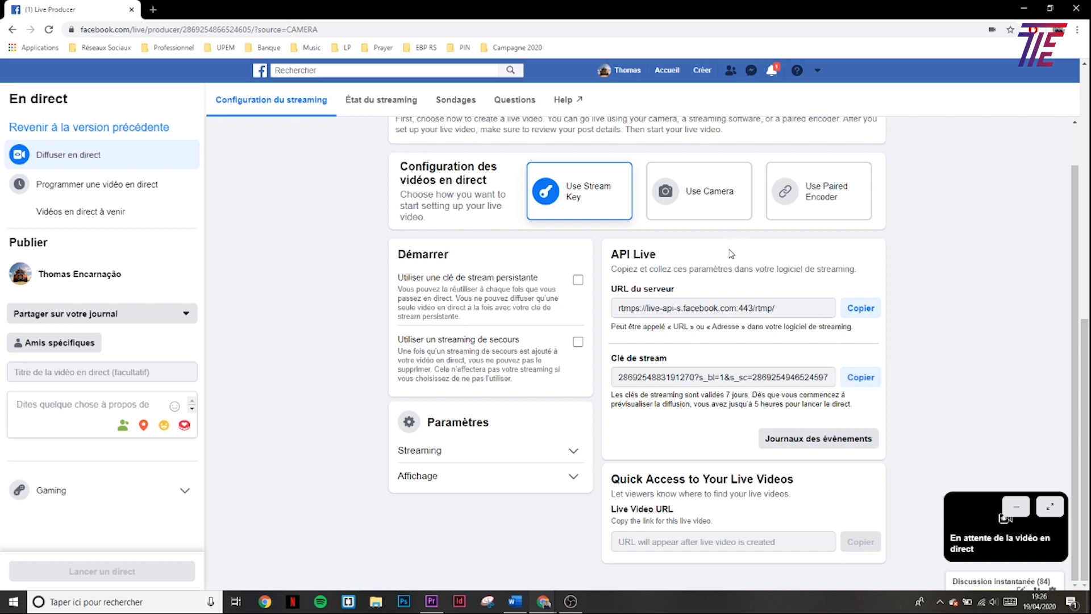
# Switch to OBS Studio, replace the stream key with the copied Facebook Live key, and apply the stream settings
pyautogui.click(570, 601)
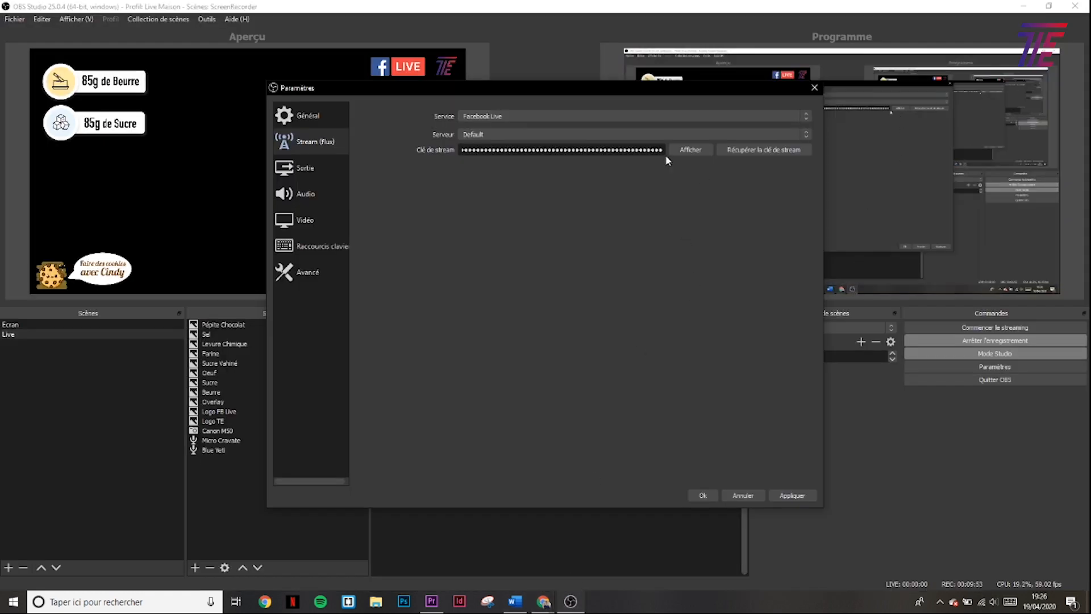
pyautogui.doubleClick(635, 149)
pyautogui.press('BackSpace')
pyautogui.hotkey('ctrl', 'v')
pyautogui.click(782, 496)
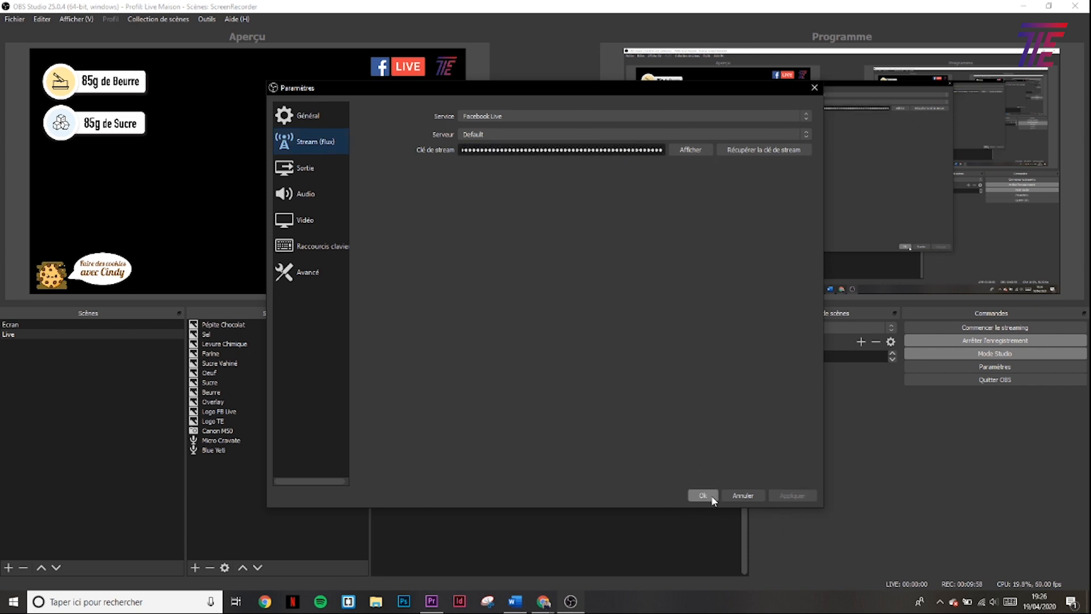